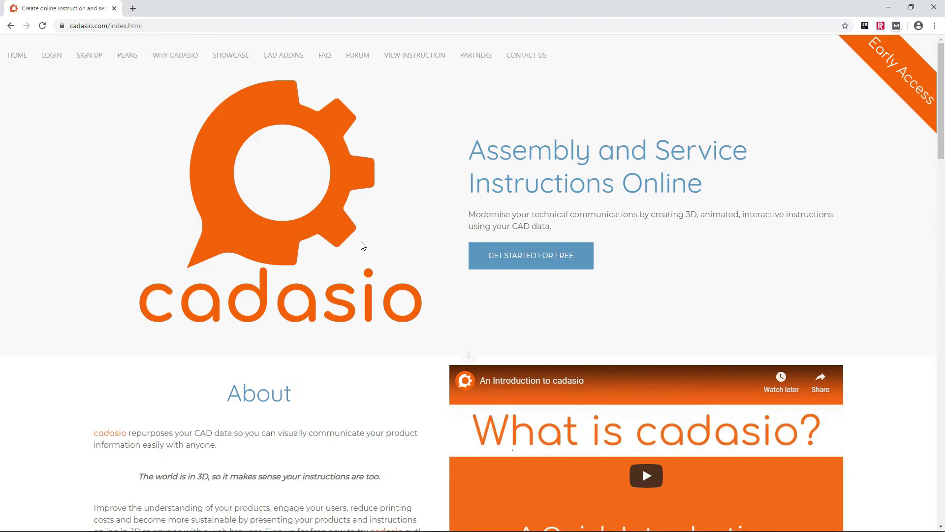
View the Cadasio Create Account form that asks for an e-mail address and password.
click(98, 57)
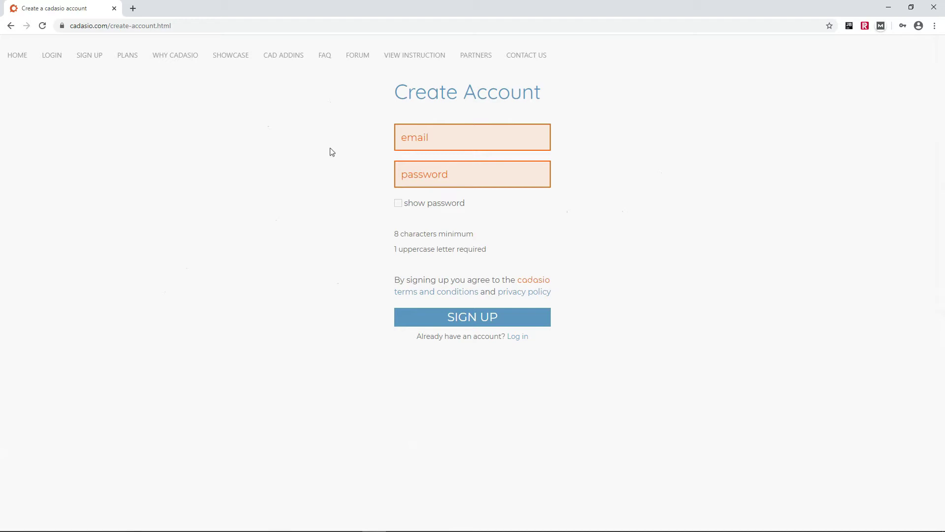
Go from Cadasio's CAD add-ins page to the Autodesk App Store and download the Inventor add-in.
click(289, 58)
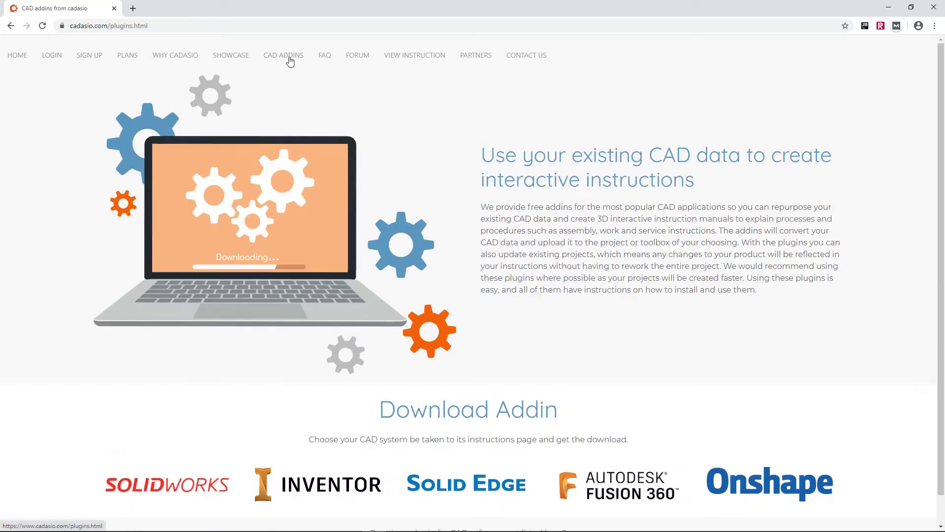
click(306, 485)
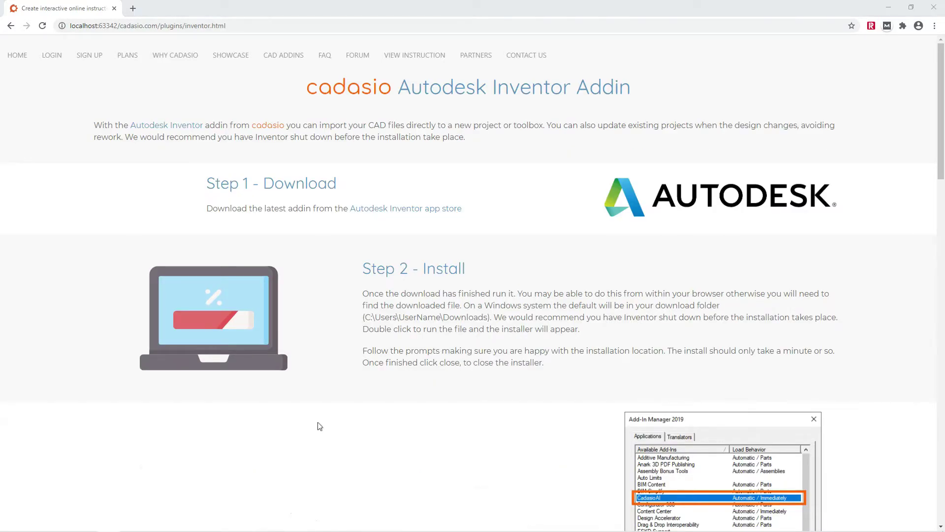
click(682, 199)
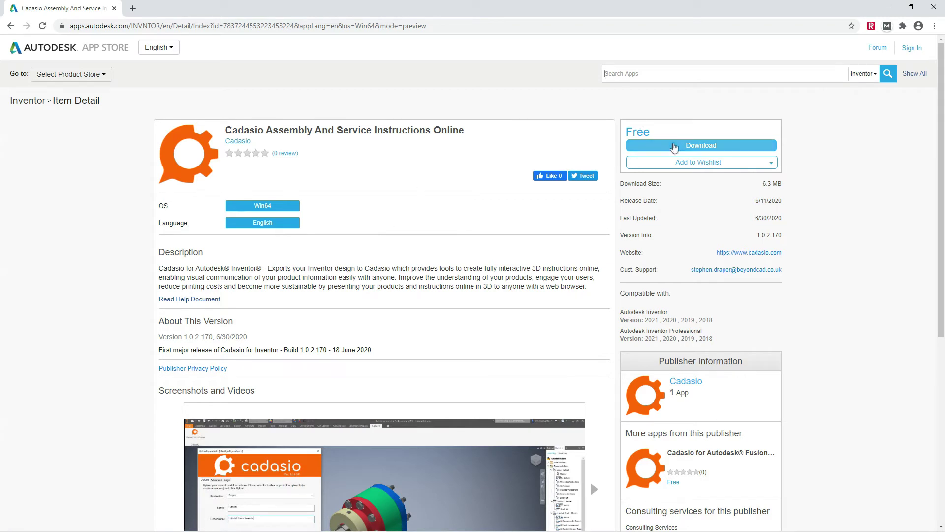
click(666, 146)
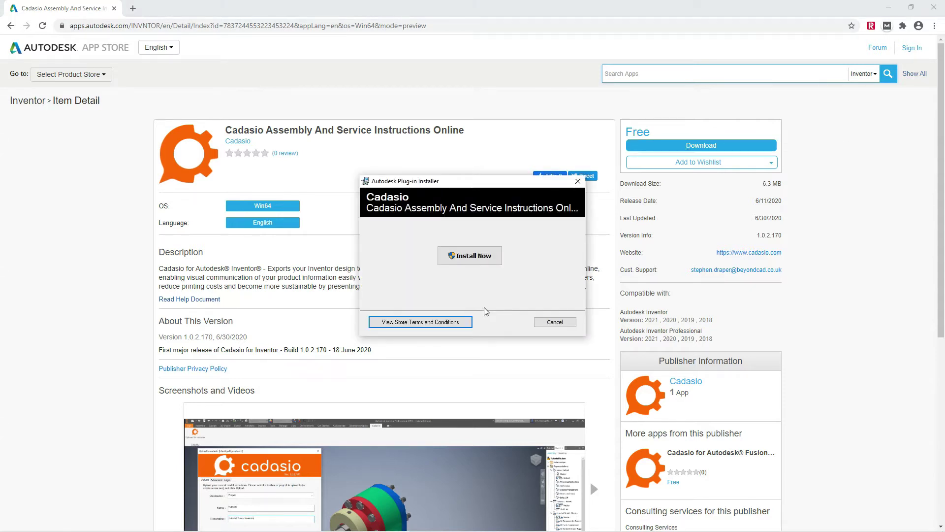
Install the Cadasio Assembly and Service Instructions Online add-in, then close the installer after it succeeds.
click(475, 257)
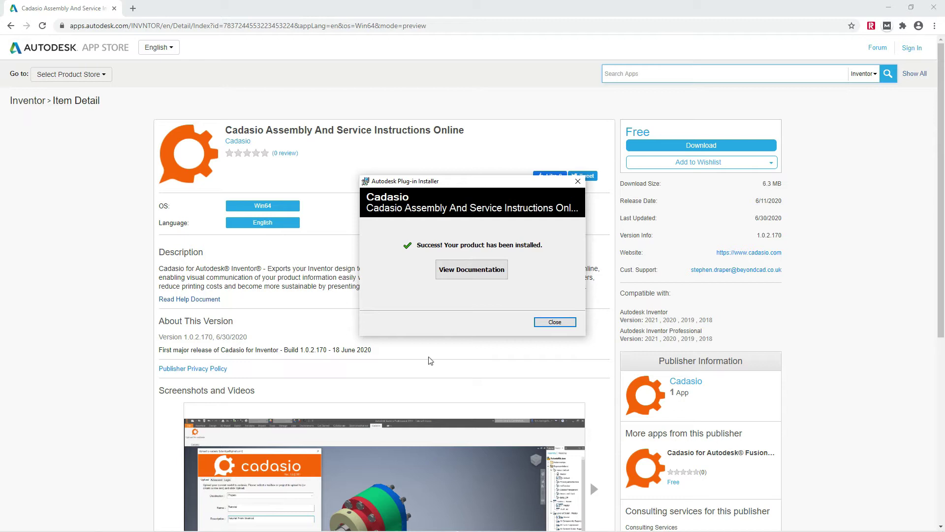
click(557, 322)
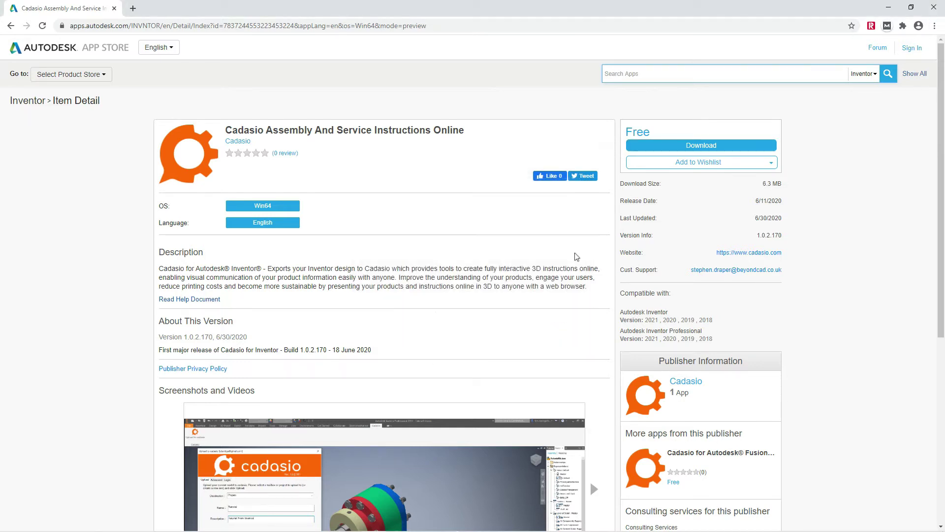
Confirm in the Inventor Add-In Manager that the Cadasio add-in loads automatically.
key(super)
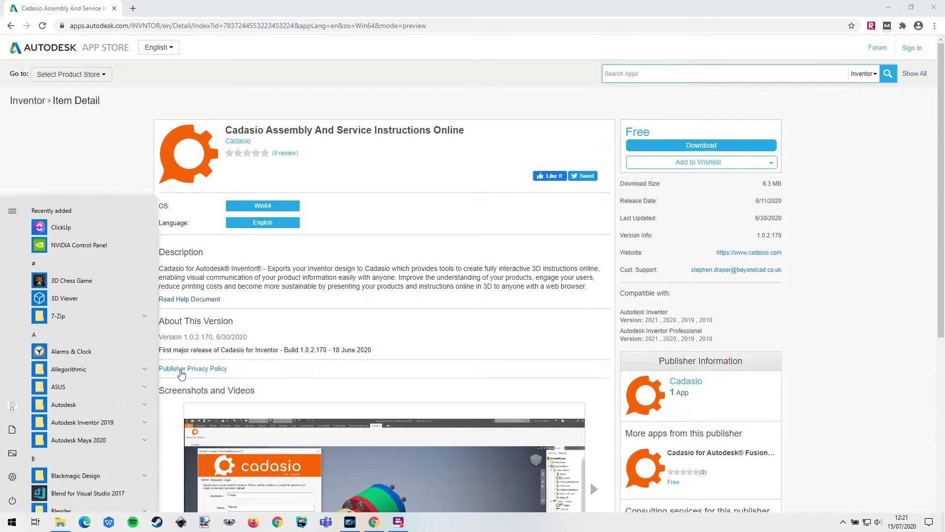
click(111, 421)
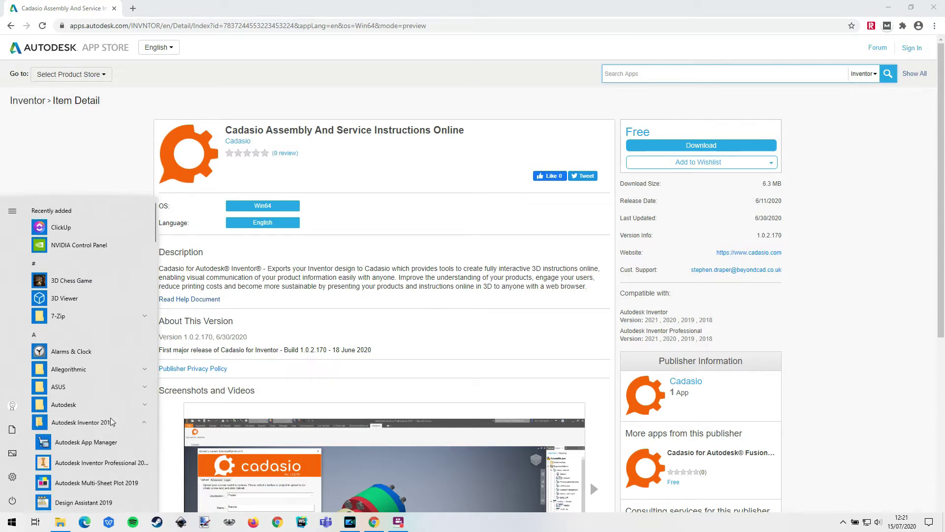
click(115, 448)
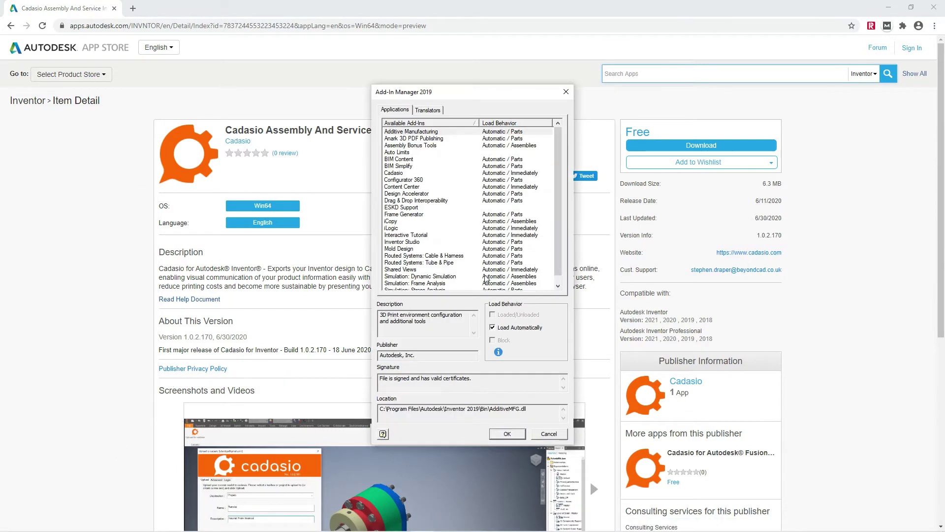
click(414, 173)
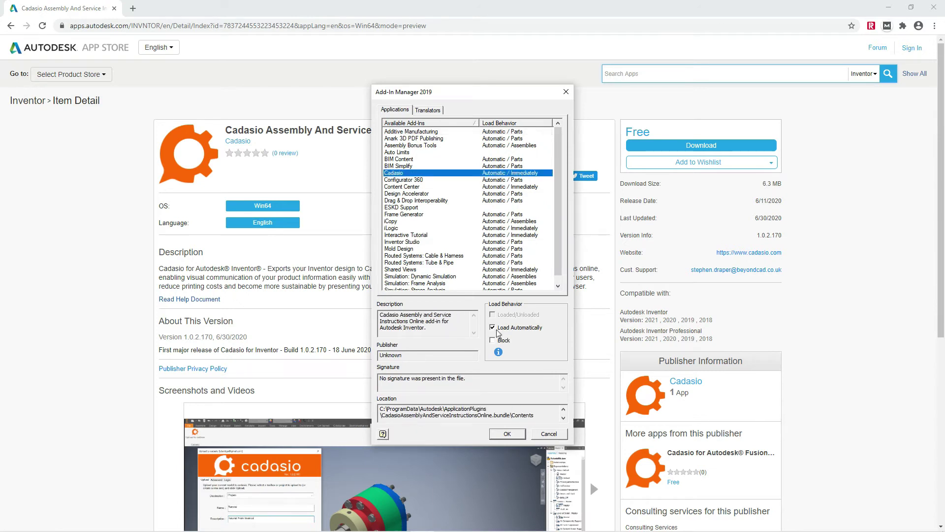
click(508, 435)
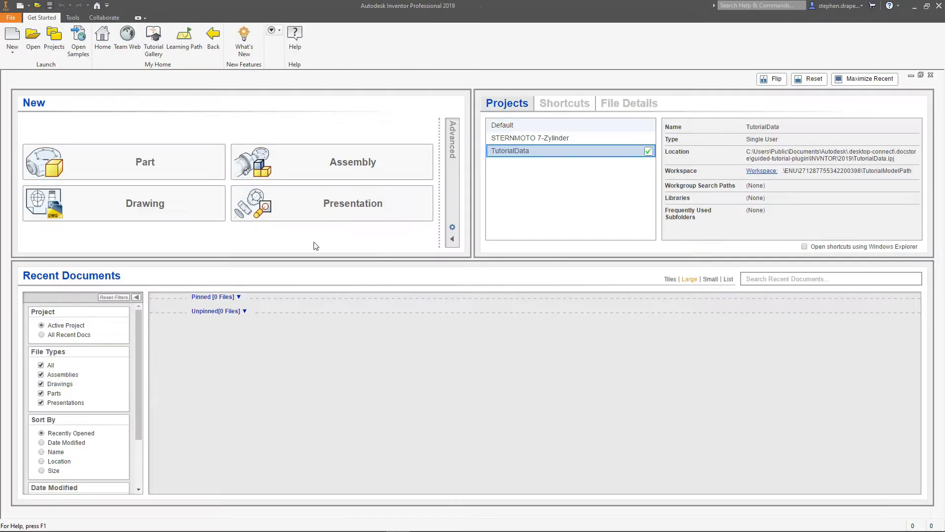
Load the gear pump assembly by playing the Assembly 1 (copy) tutorial from the Tutorial Gallery.
click(153, 45)
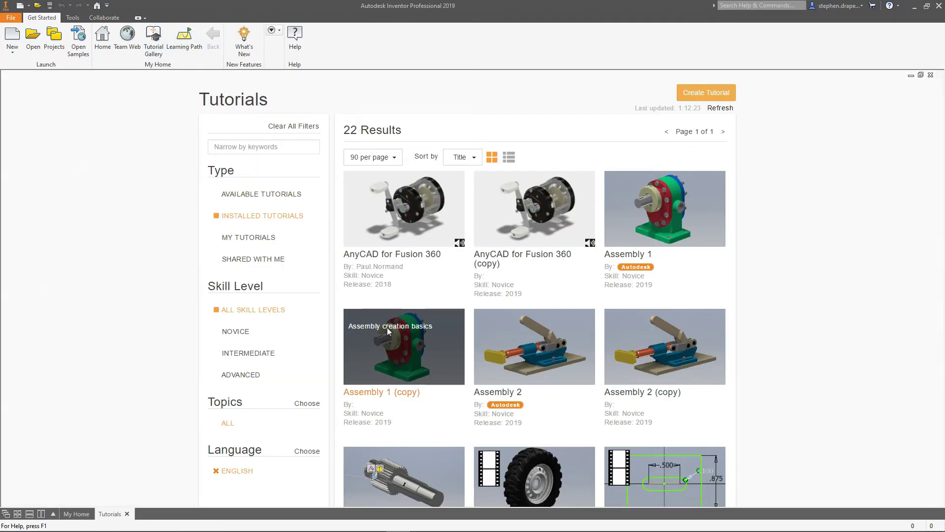
click(386, 326)
click(386, 271)
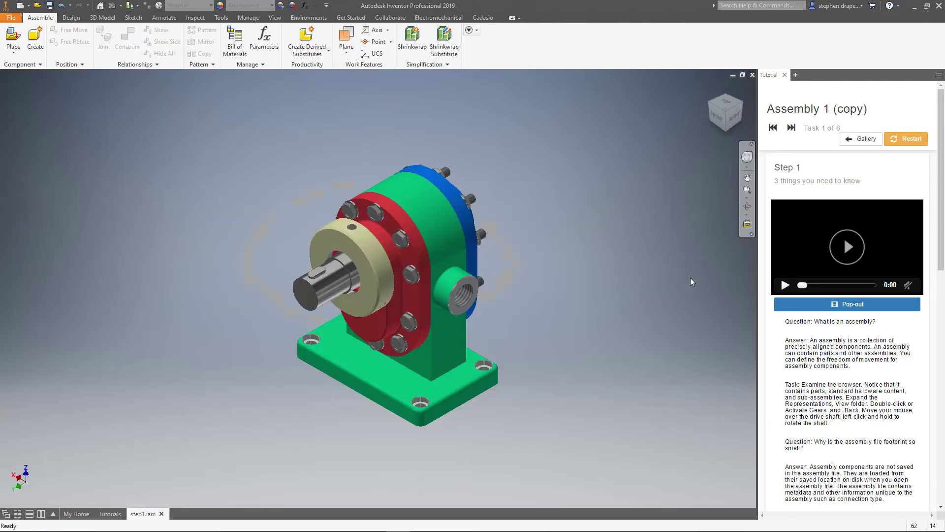
Upload the assembly as a new Cadasio project named 'Gearbox' and view it in the browser.
click(489, 18)
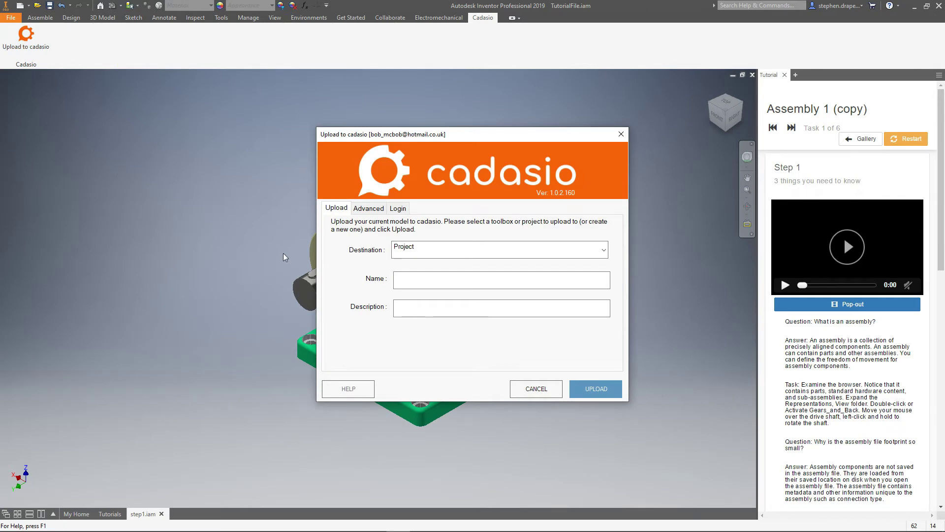
key(Tab)
text(Gea)
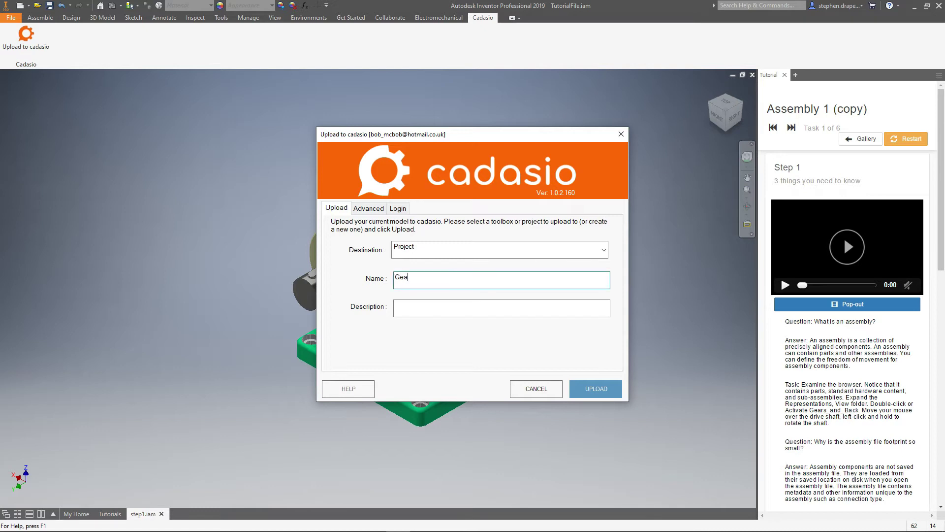
text(rbox)
click(606, 391)
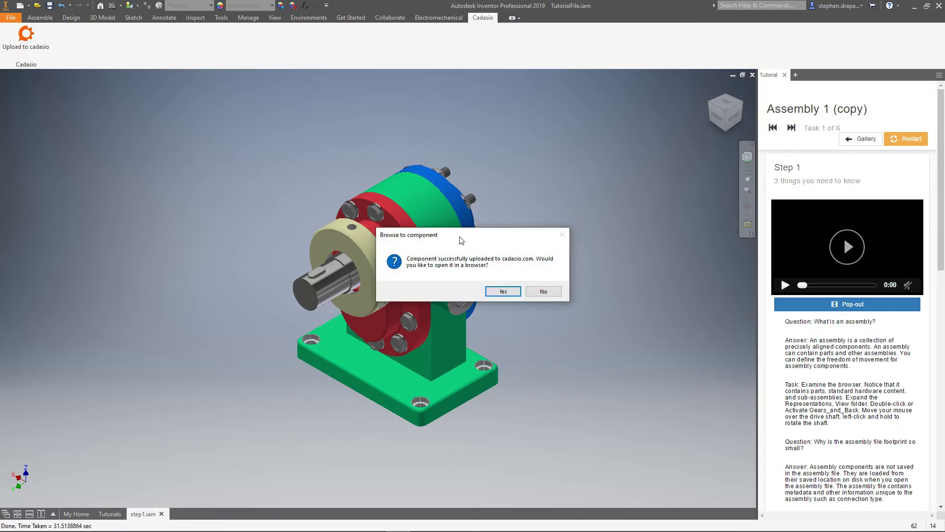
click(499, 291)
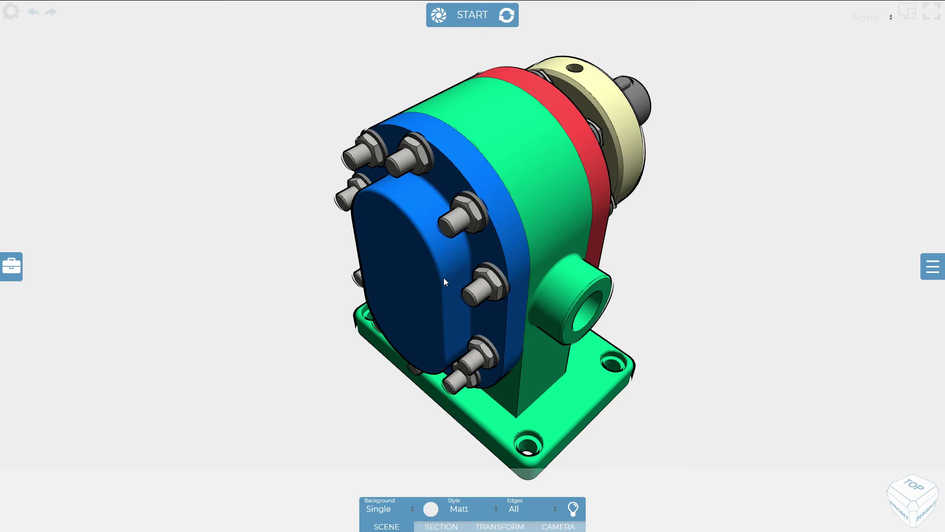
Pull the cream collar, red flange and all casing bolts out to the right.
click(444, 277)
click(488, 208)
click(471, 203)
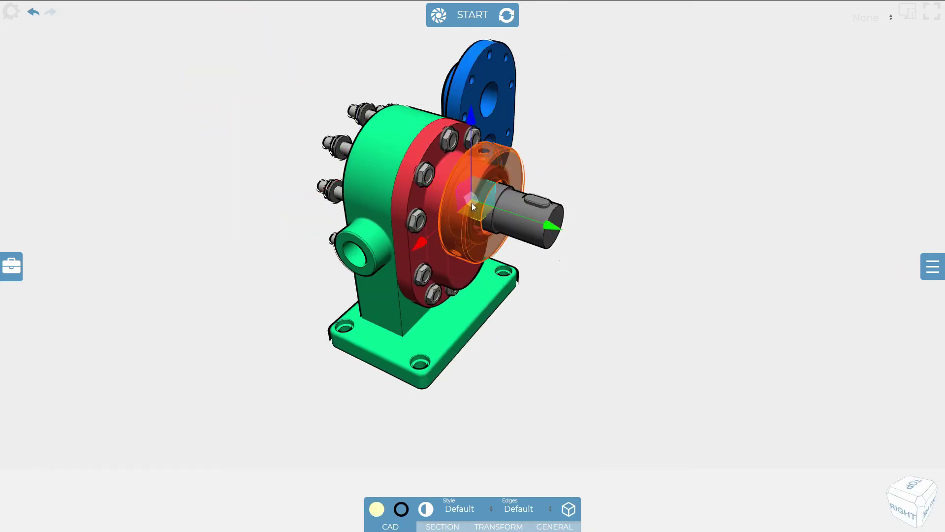
drag(551, 206, 925, 352)
click(473, 228)
drag(515, 266, 768, 333)
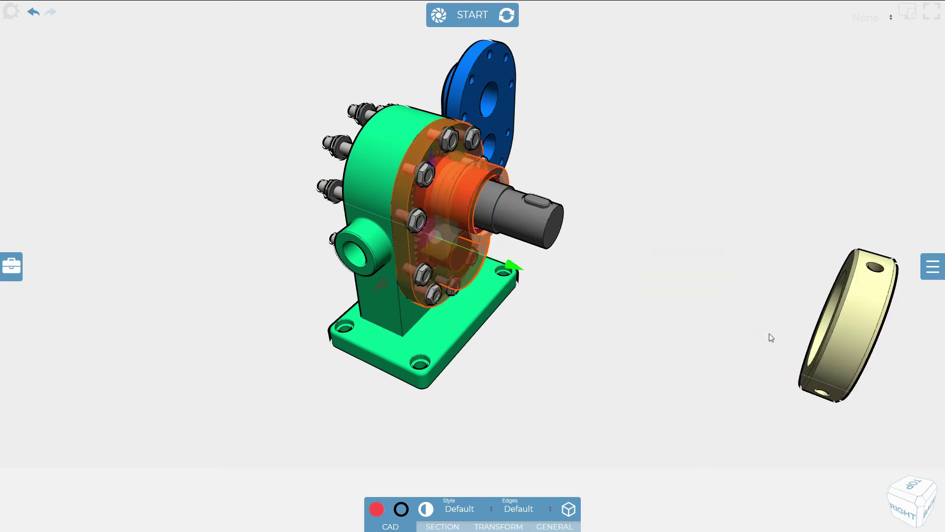
click(415, 225)
double_click(415, 225)
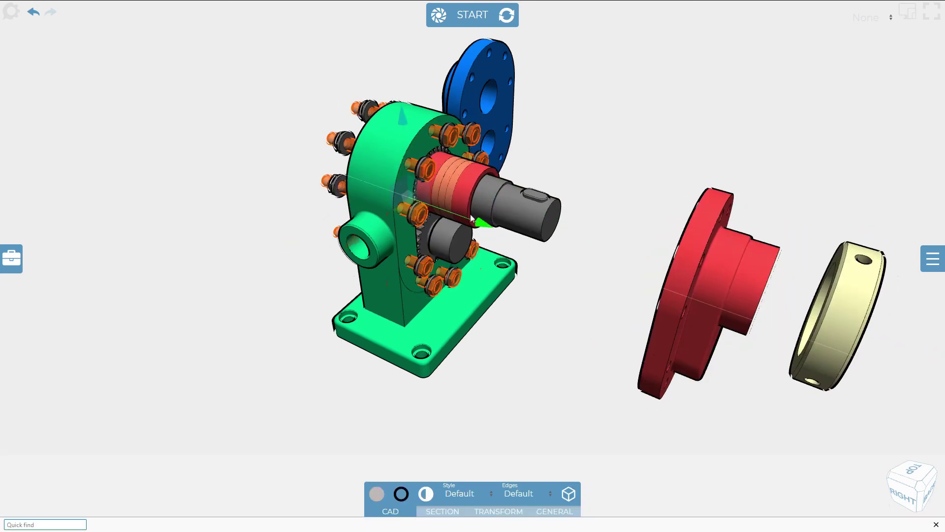
drag(428, 226, 792, 352)
click(419, 347)
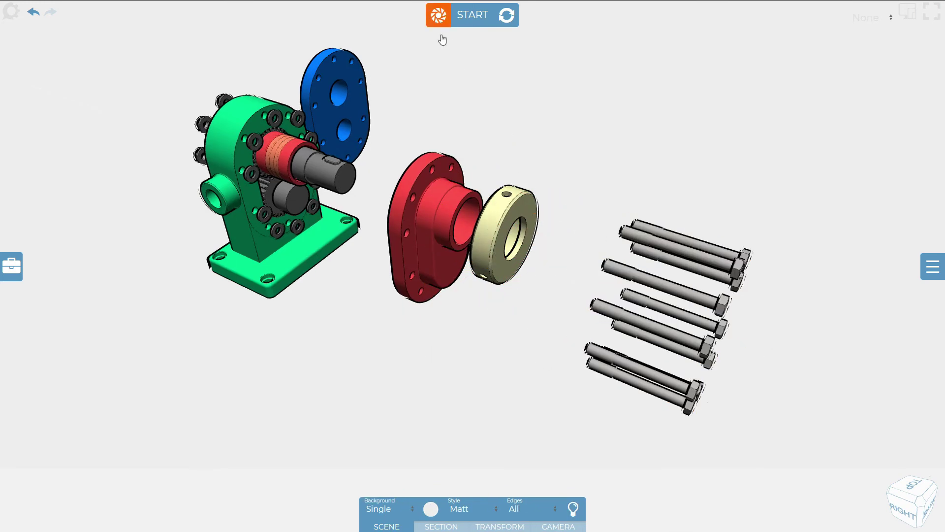
Save the exploded layout as Step 1 and compare it with the assembled start state.
click(438, 14)
key(Return)
key(Left)
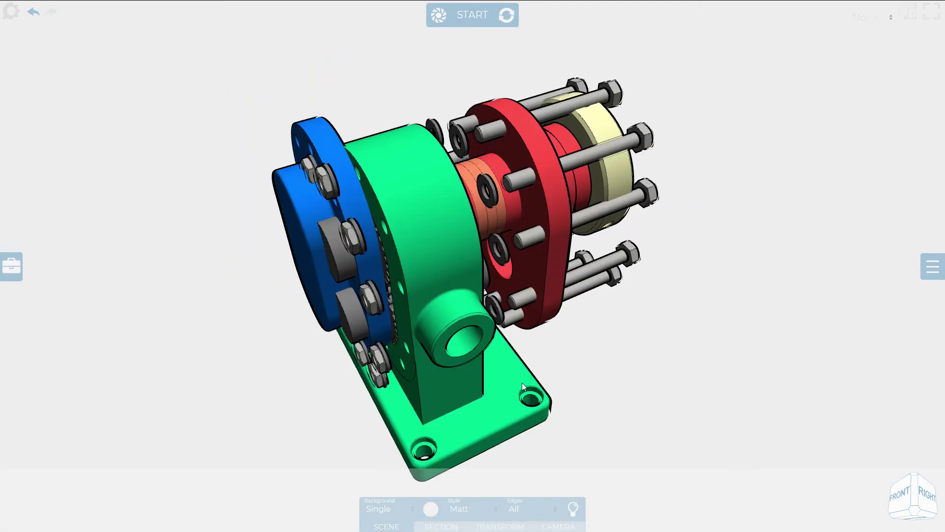
key(Right)
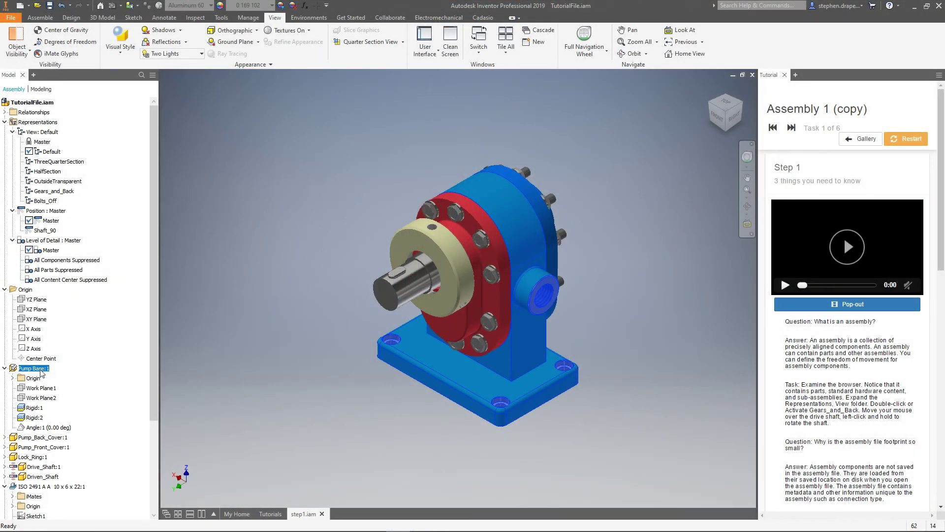
Open the Pump Base part and cut a 2 in hole through its base plate's front edge.
right_click(44, 368)
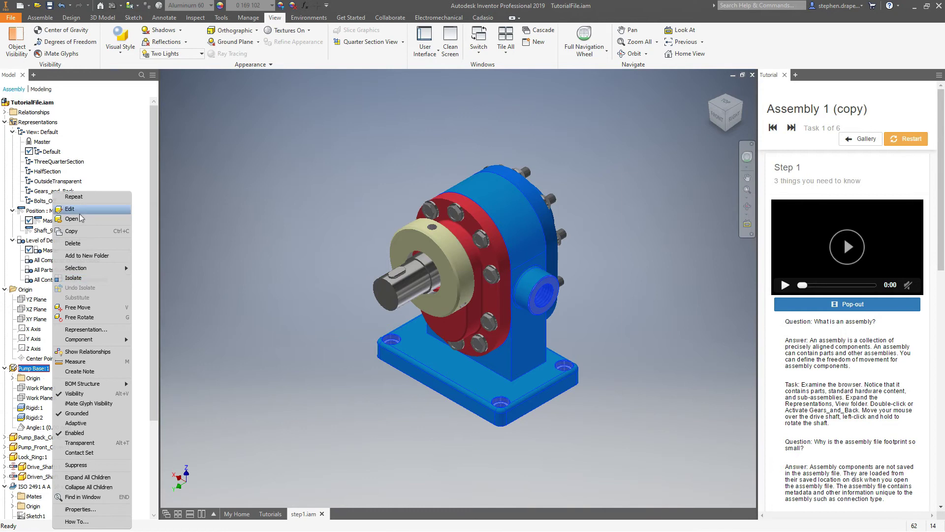
click(255, 334)
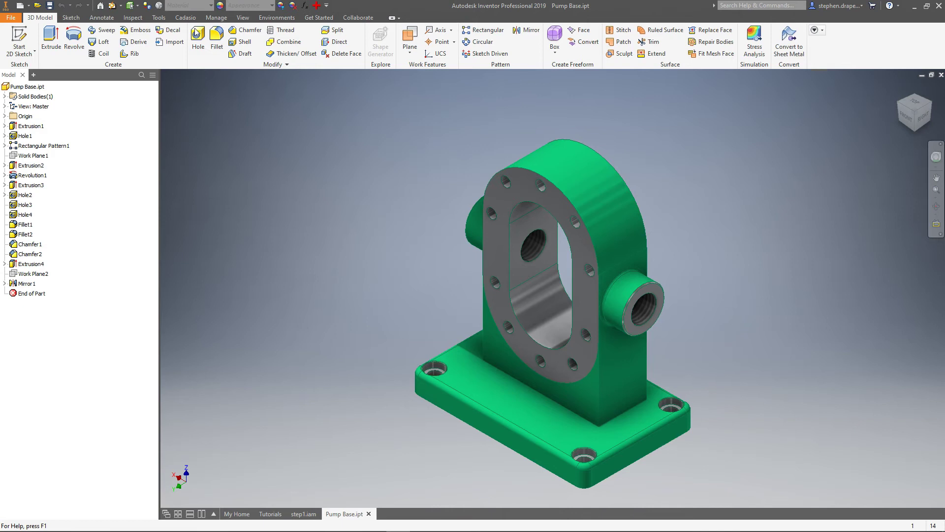
click(499, 404)
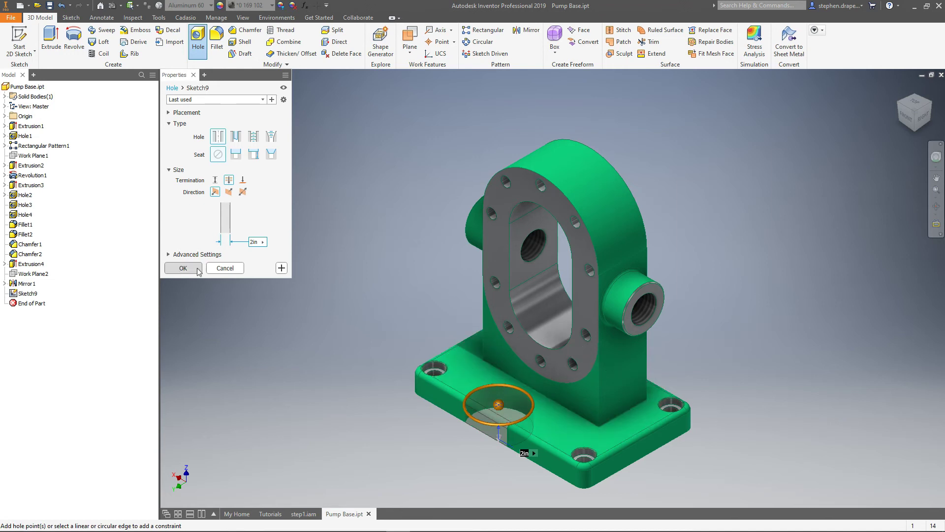
key(Return)
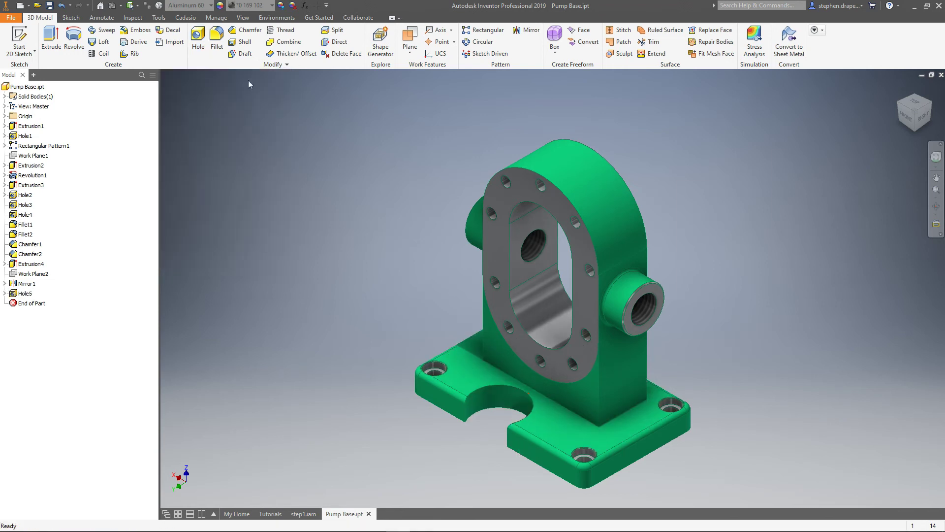
Upload step1.iam as an update to the Gearbox project with the note 'Added hole'.
click(295, 514)
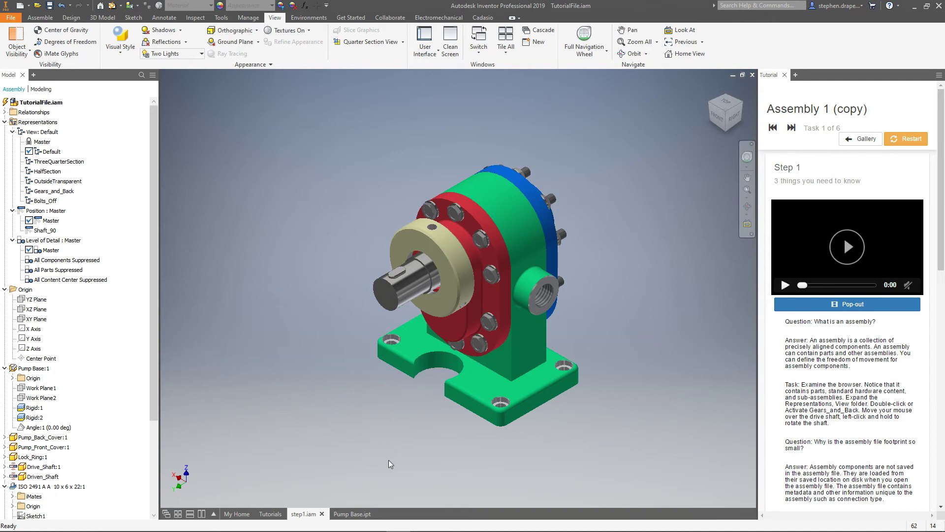
click(482, 17)
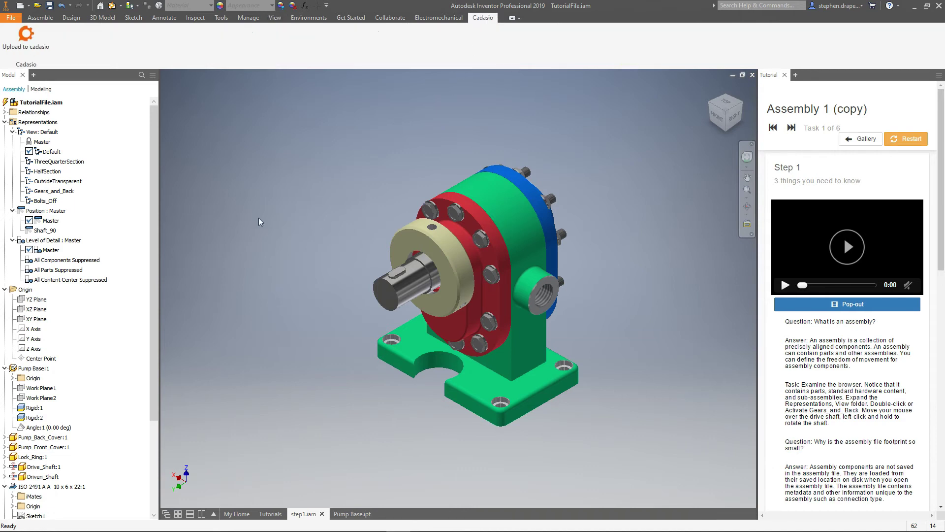
click(32, 49)
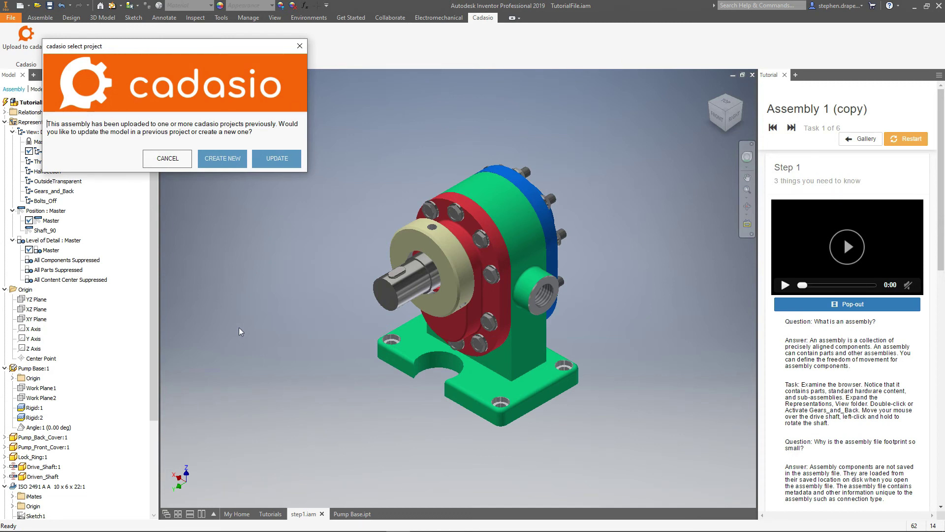
click(278, 156)
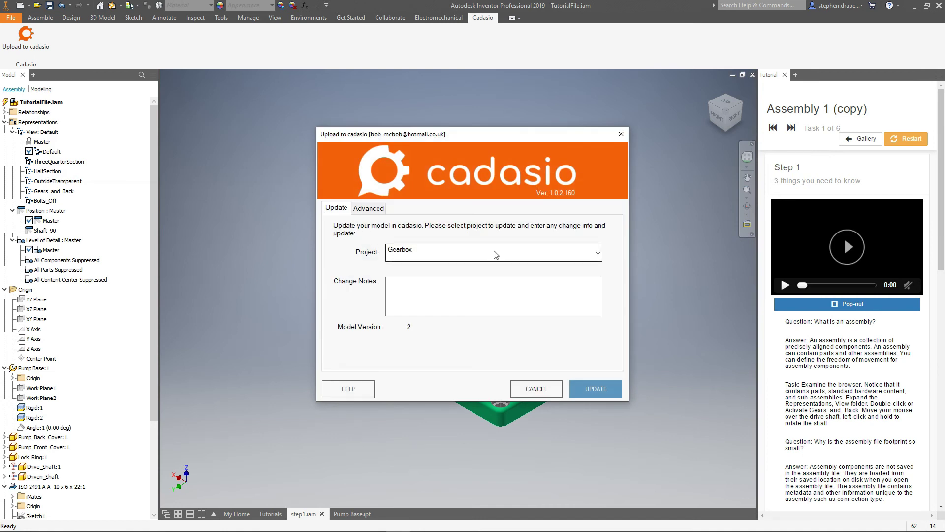
click(458, 296)
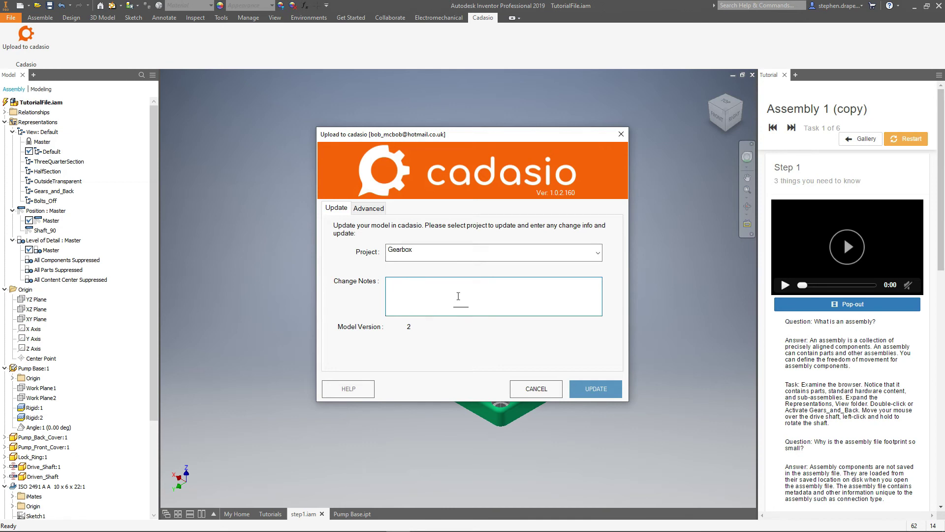
text(Added hole)
click(590, 388)
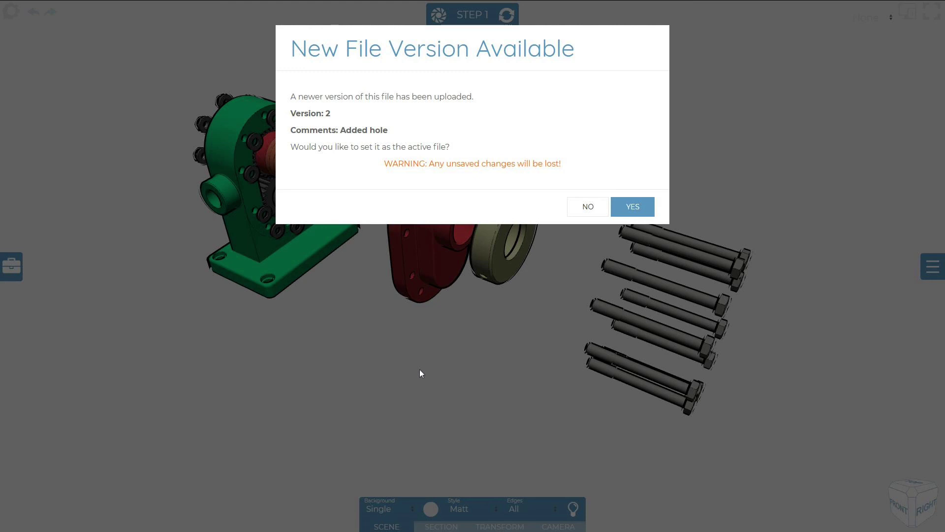
Accept version 2 in the New File Version Available prompt so the holed base loads.
click(637, 209)
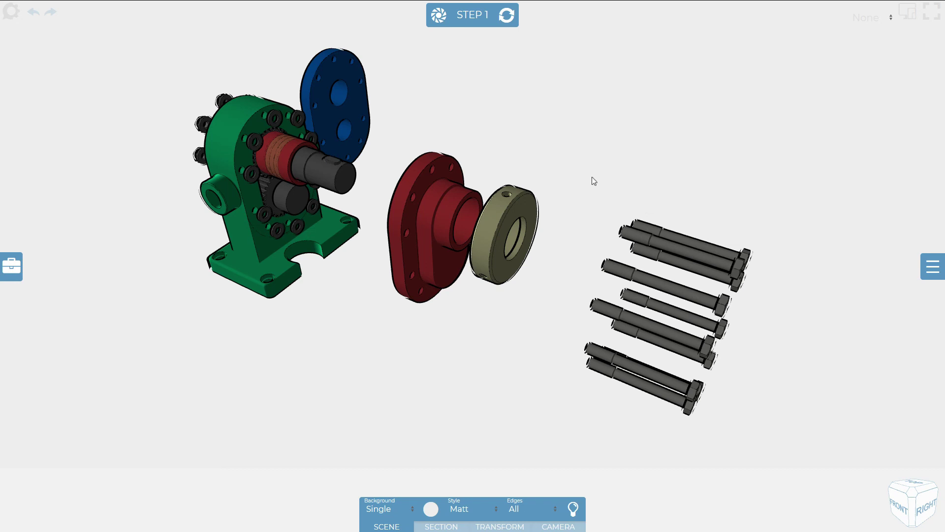
key(Left)
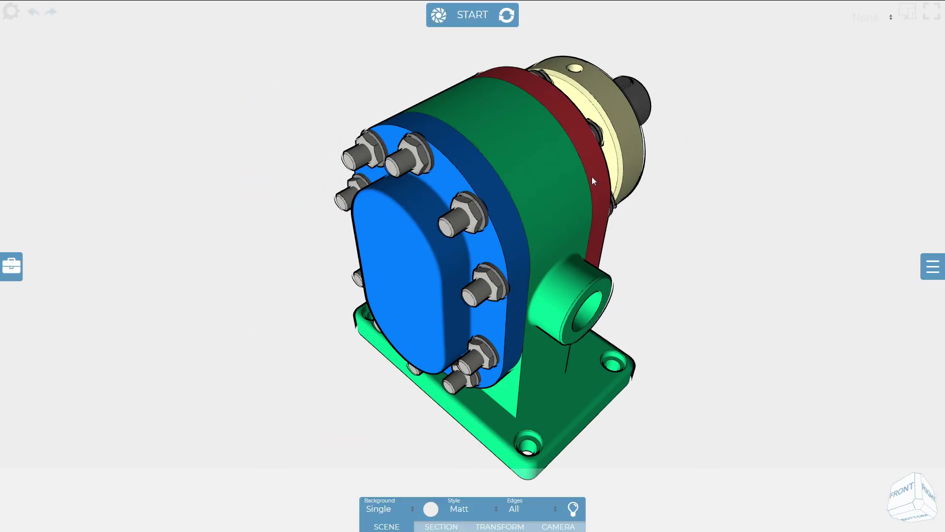
drag(591, 177, 498, 267)
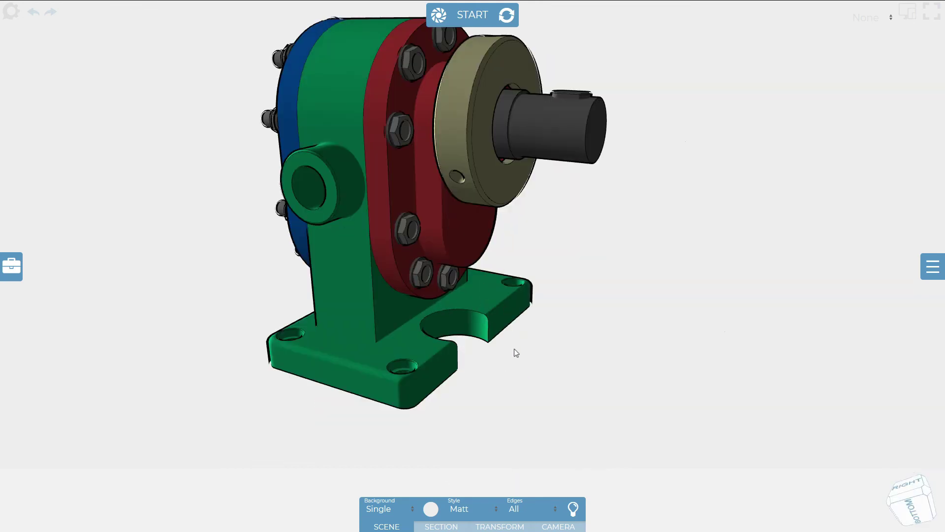
key(Right)
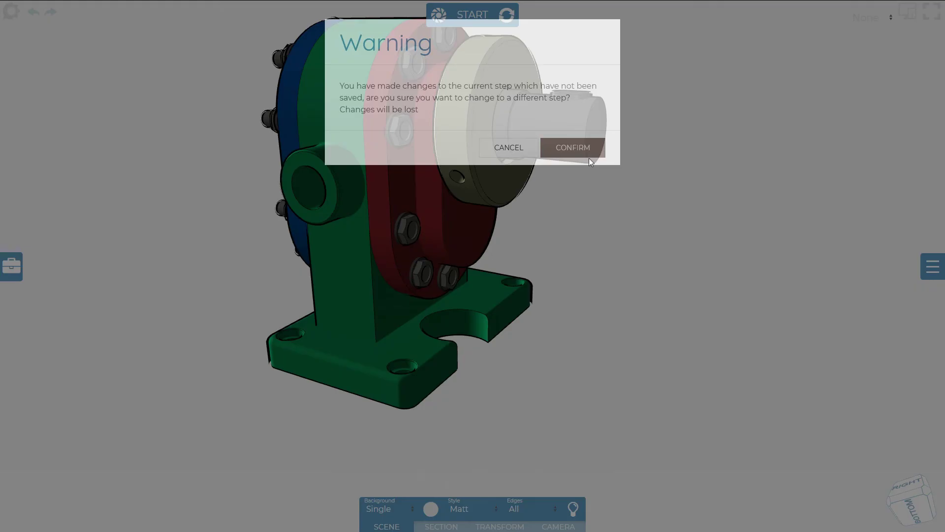
click(589, 157)
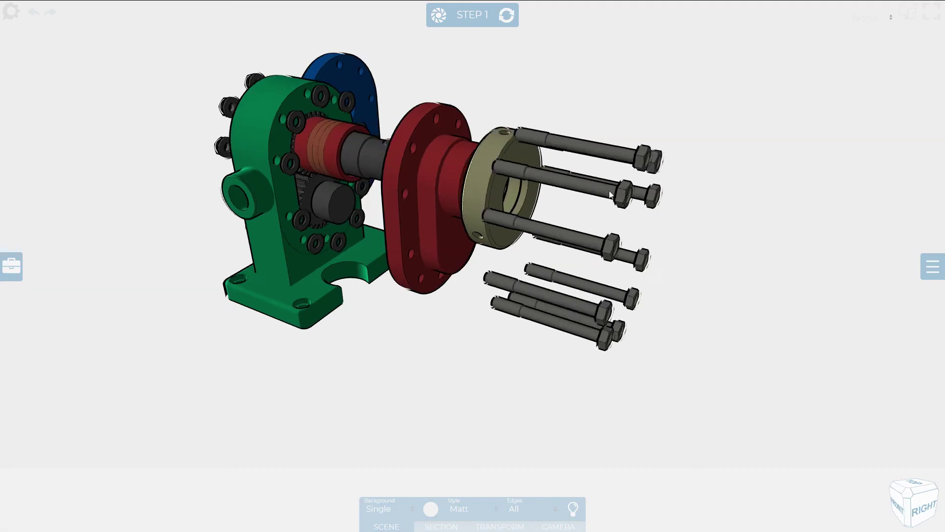